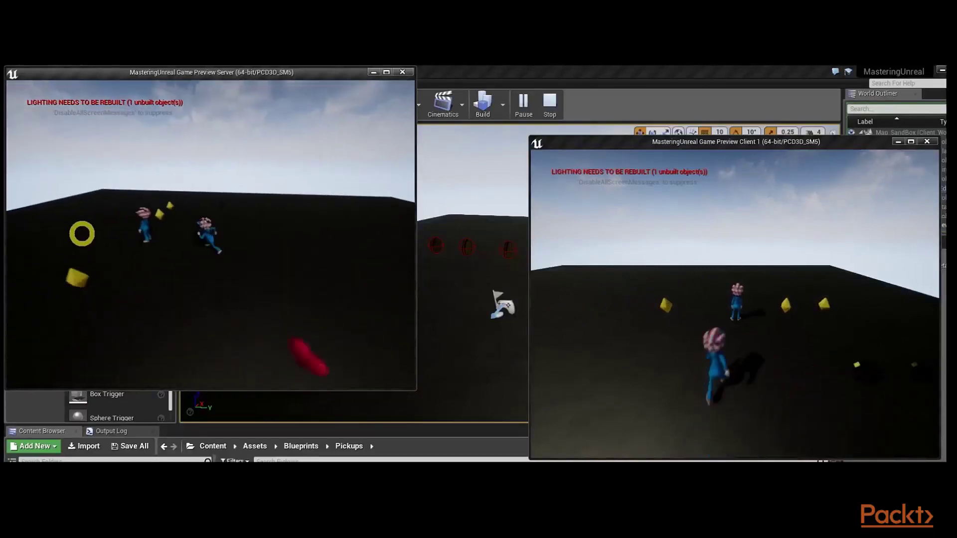
Fire a series of fireballs across the arena as the server player.
left_click(267, 248)
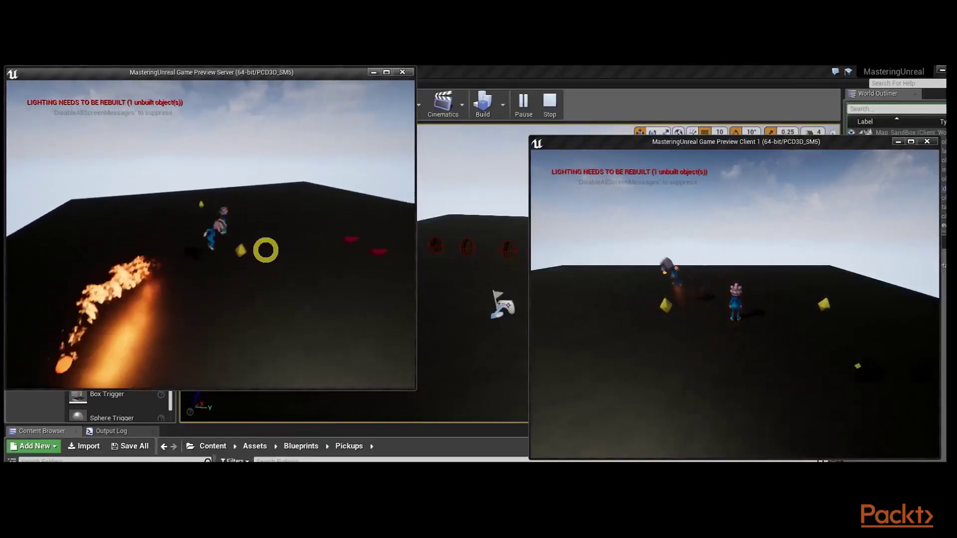
left_click(255, 278)
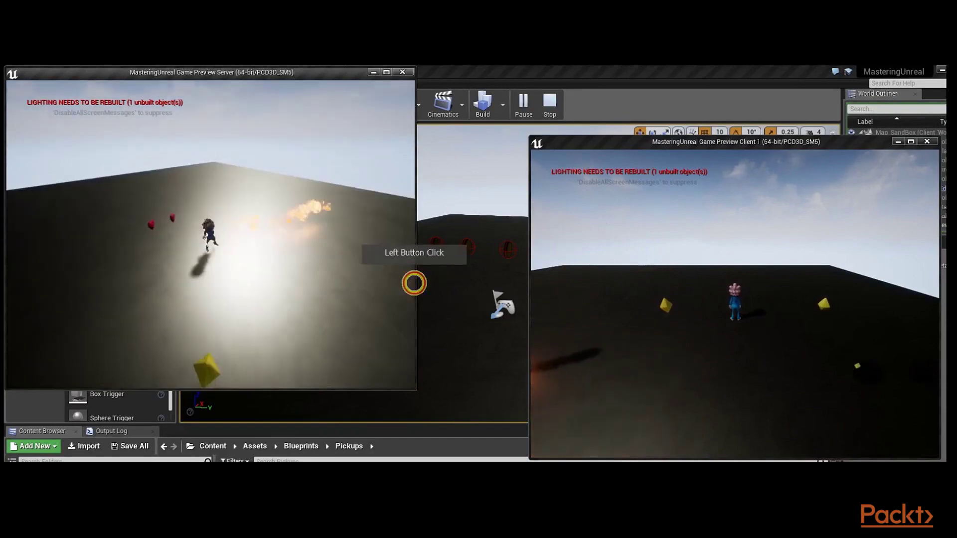
left_click(16, 298)
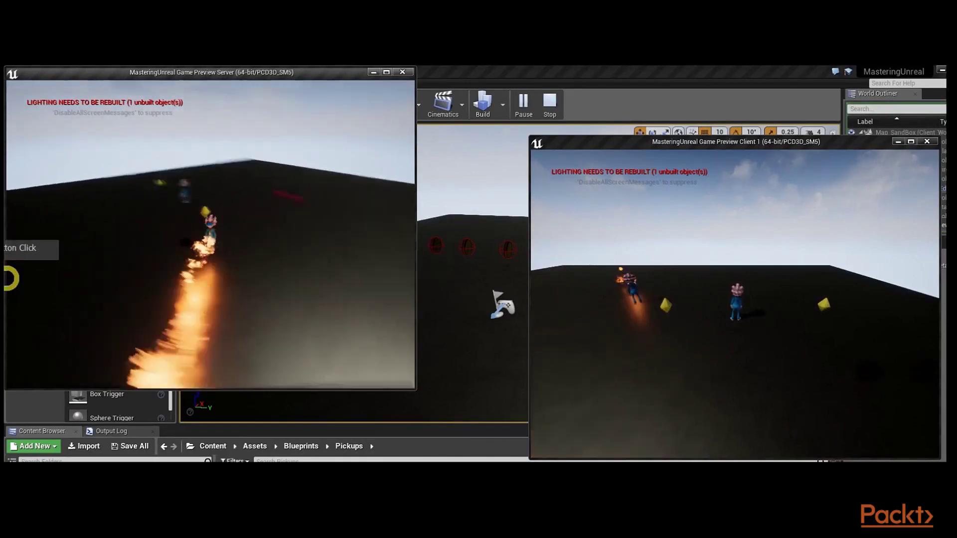
left_click(230, 227)
left_click(378, 224)
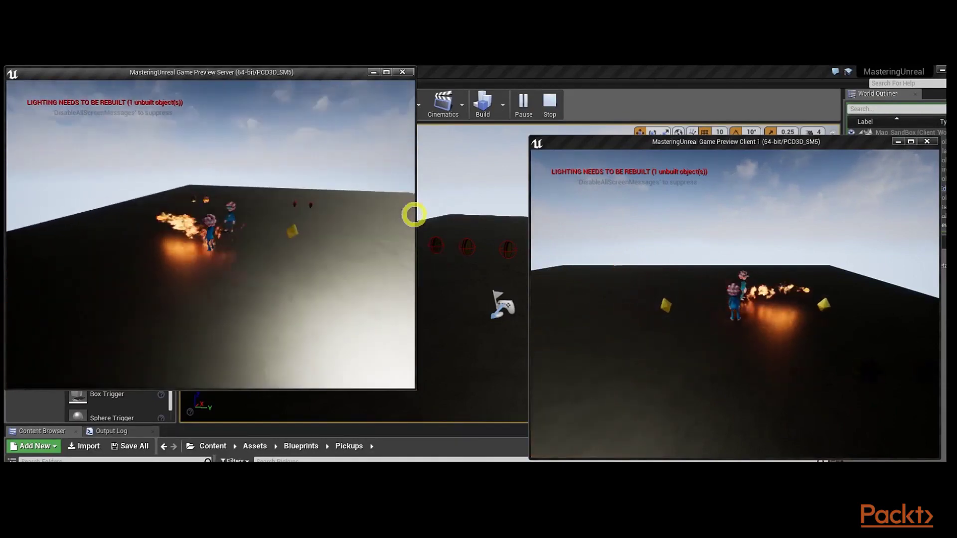
left_click(412, 216)
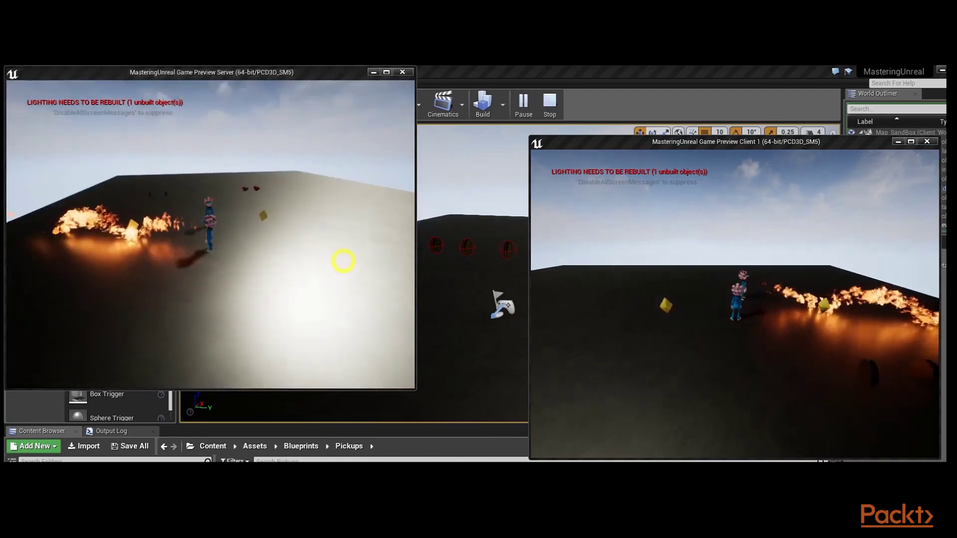
Fire several fireballs as the Client 1 player.
left_click(626, 337)
left_click(700, 275)
left_click(852, 310)
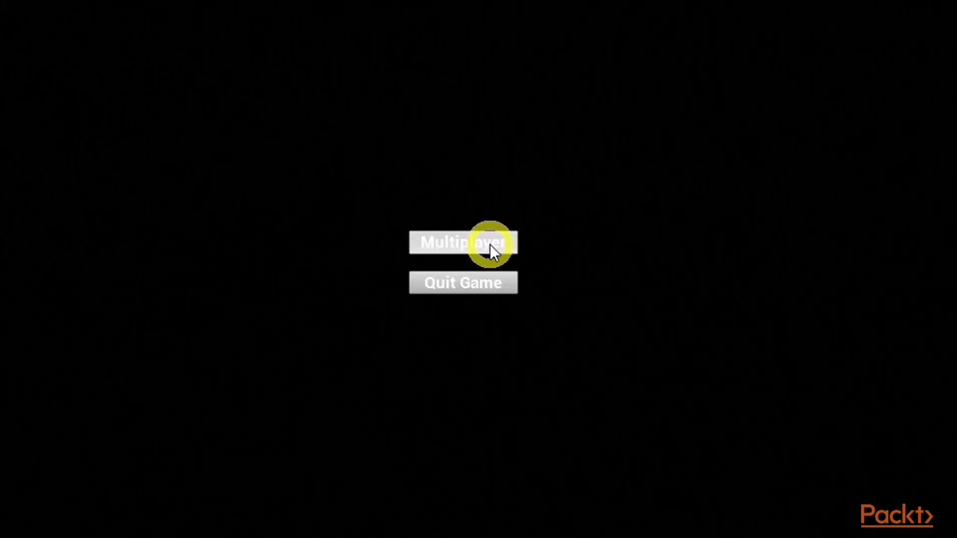
Search for LAN games from the Multiplayer > Join Game screen.
left_click(489, 244)
left_click(435, 226)
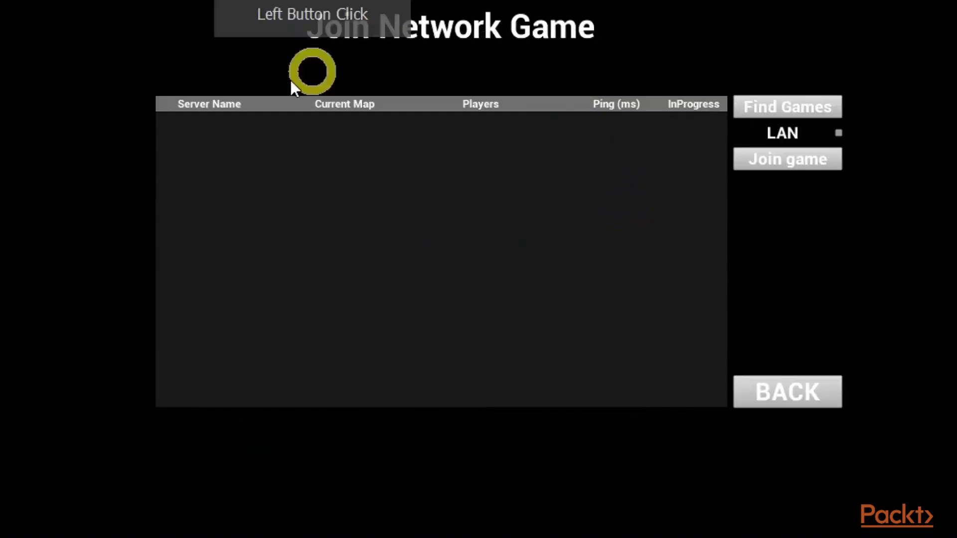
left_click(378, 271)
left_click(837, 130)
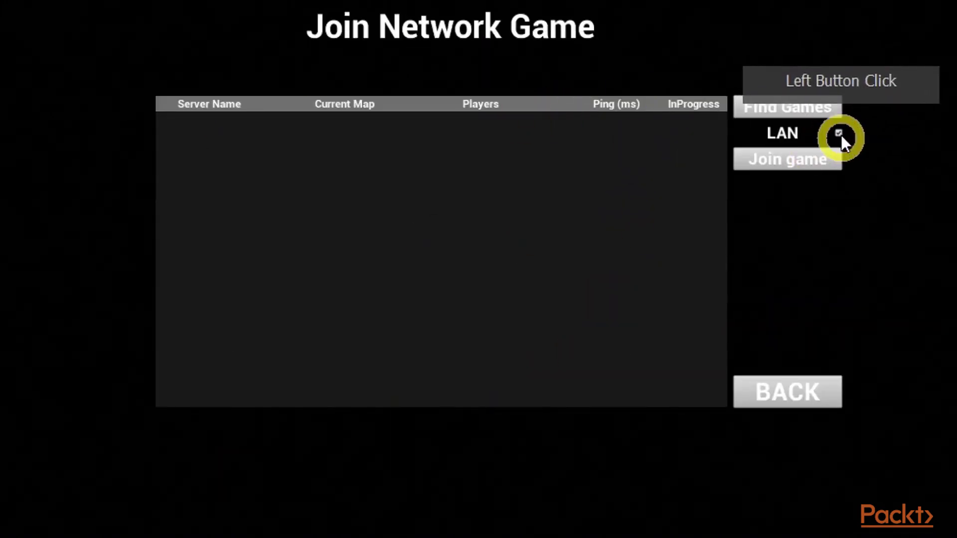
left_click(822, 121)
Host a multiplayer game from another game window.
left_click(794, 386)
left_click(449, 299)
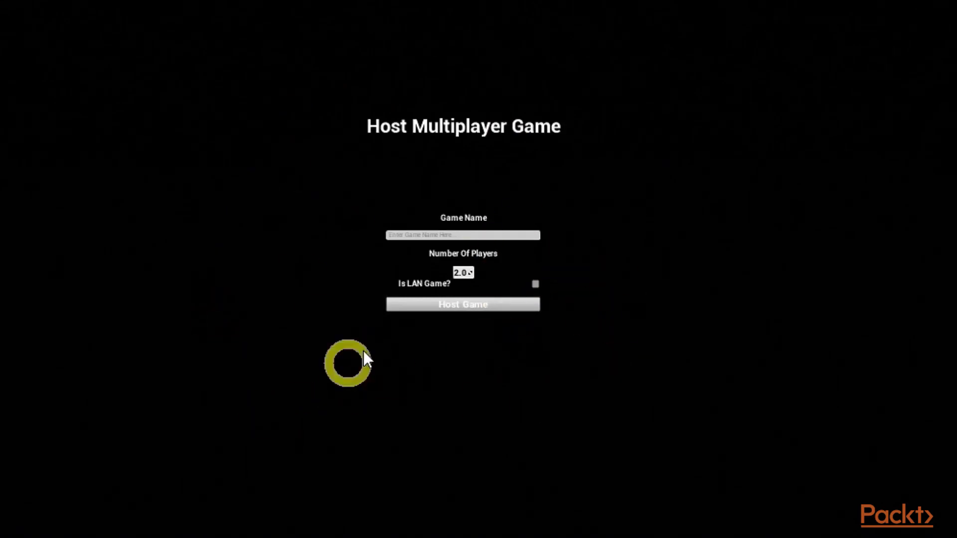
left_click(18, 471)
left_click(254, 409)
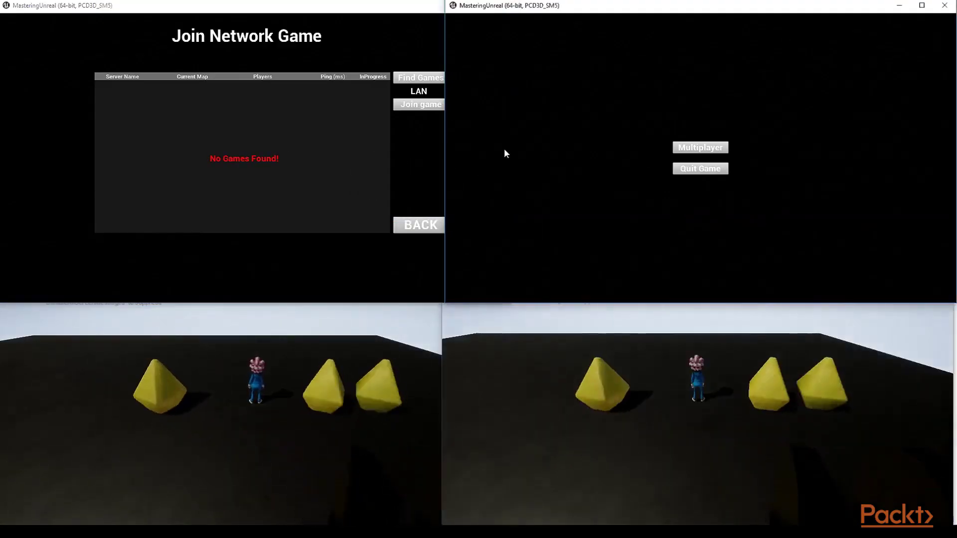
left_click(503, 147)
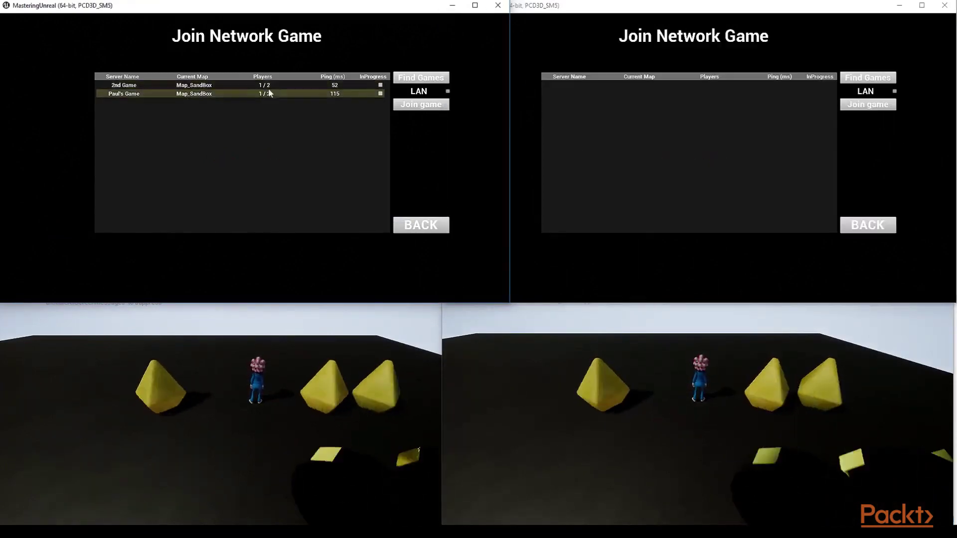
Join the hosted server from the list, then search for games again in the other window.
left_click(234, 85)
left_click(421, 104)
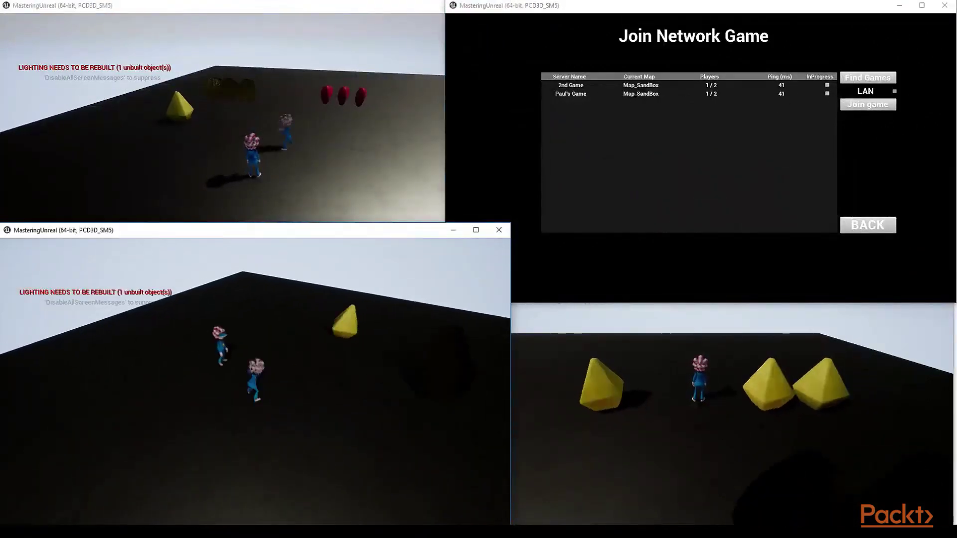
key("alt+Tab")
left_click(785, 167)
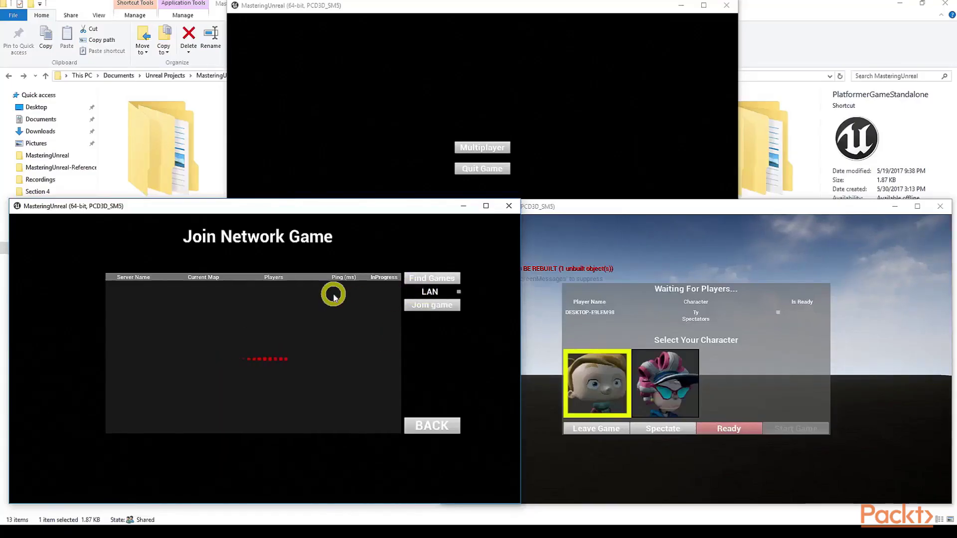
Join the hosted game's lobby from two more game windows.
left_click(274, 282)
left_click(433, 305)
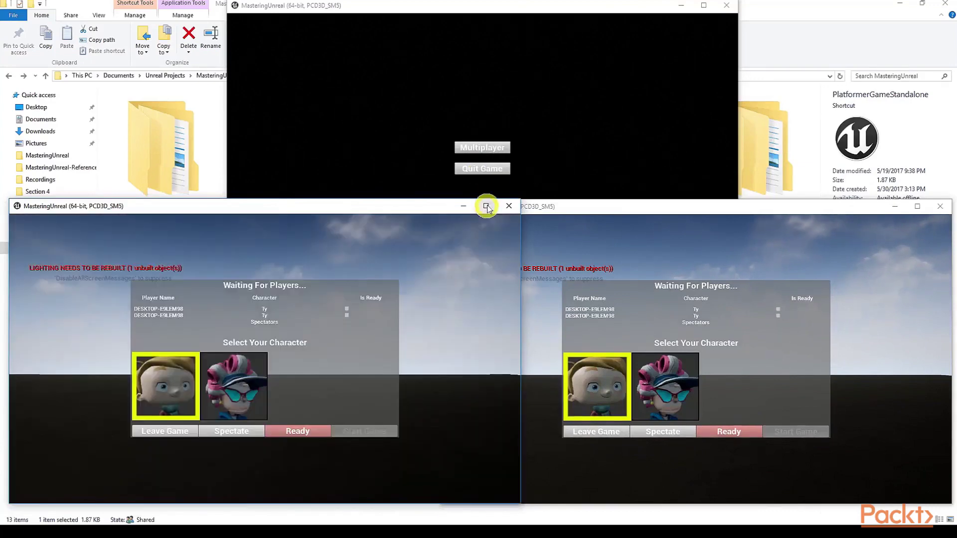
left_click(491, 149)
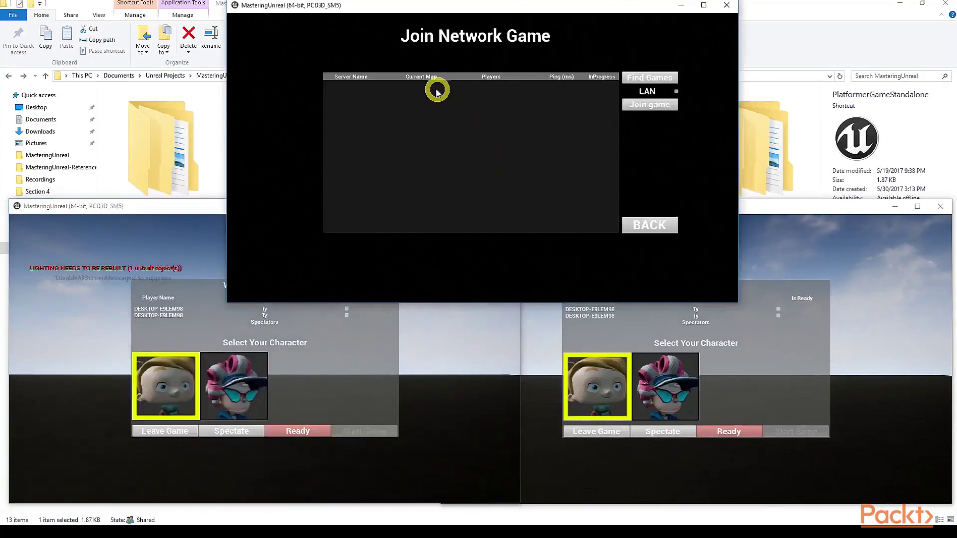
left_click(439, 84)
left_click(650, 104)
Pick Clementine for one player, make the third a spectator, and ready the other two.
left_click(581, 333)
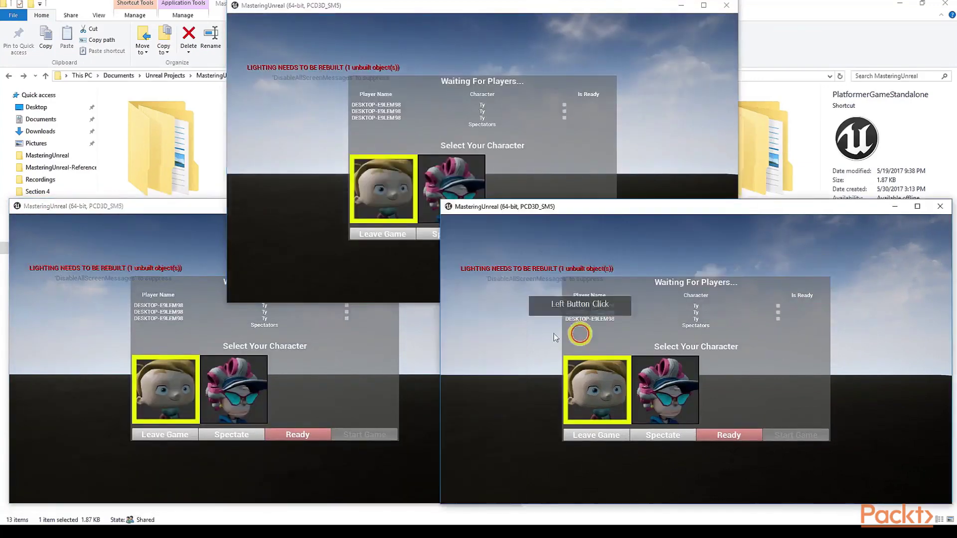
left_click(712, 319)
left_click(666, 391)
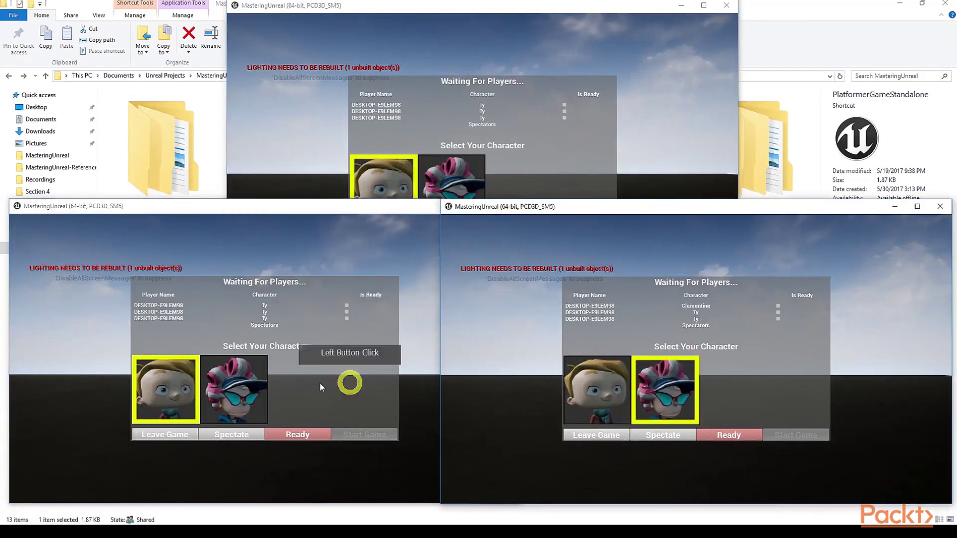
left_click(443, 113)
left_click(451, 234)
left_click(303, 435)
left_click(732, 437)
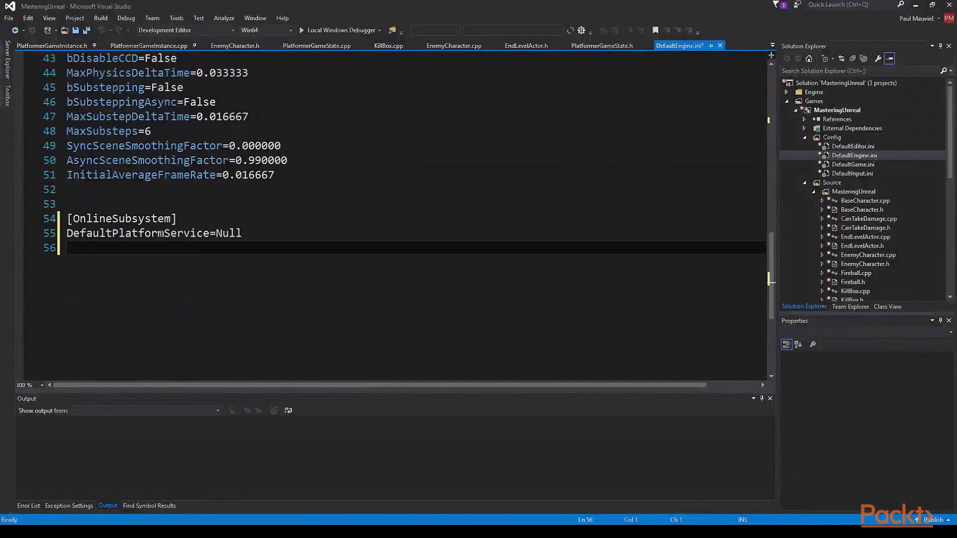
Set DefaultPlatformService to Steam on line 56, remove its ';' comment, and save DefaultEngine.ini.
double_click(227, 233)
type("Steam")
key("Return")
key("Return")
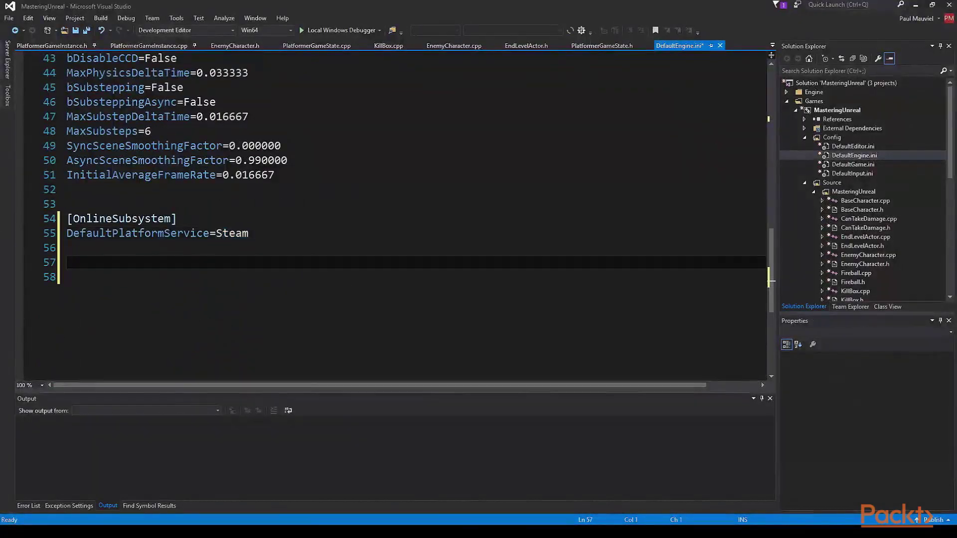
key("ctrl+z")
key("ctrl+z")
key("ctrl+z")
key("ctrl+z")
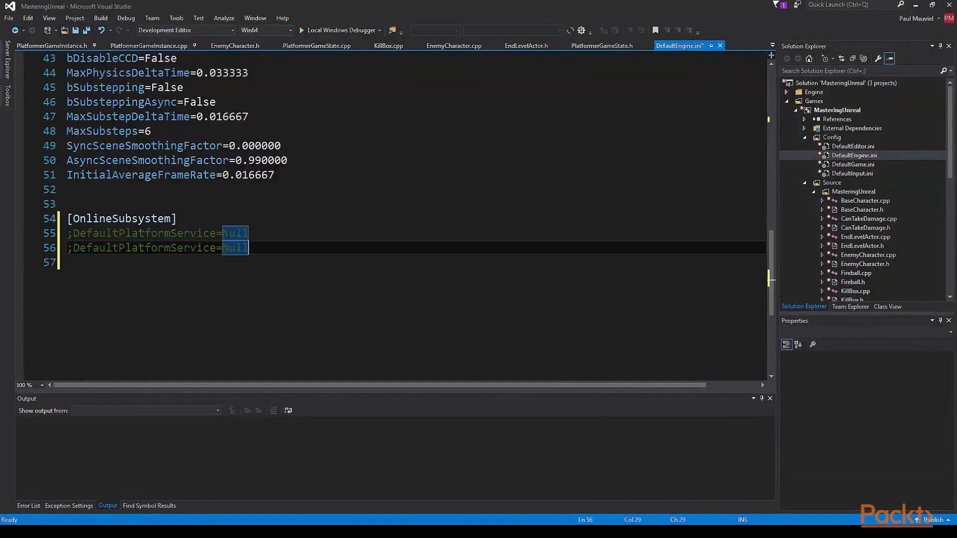
type("Steam")
key("Home")
key("Delete")
key("ctrl+s")
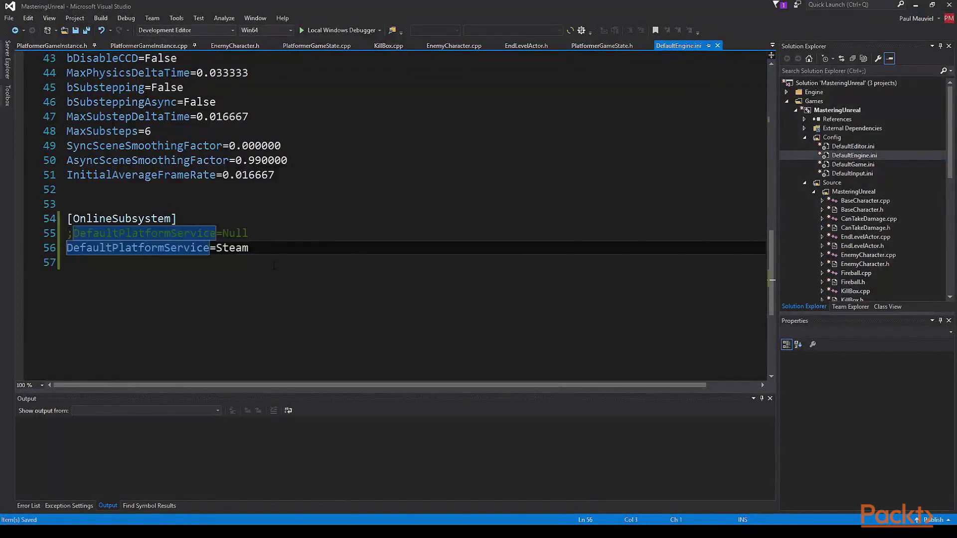